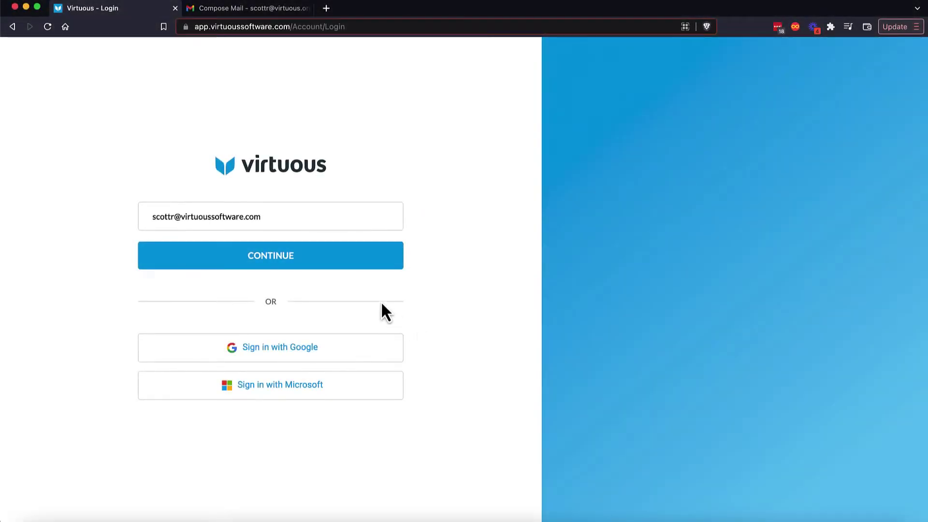
# Step: Sign in to Virtuous CRM with the account password and the 7-digit verification code
pyautogui.click(322, 259)
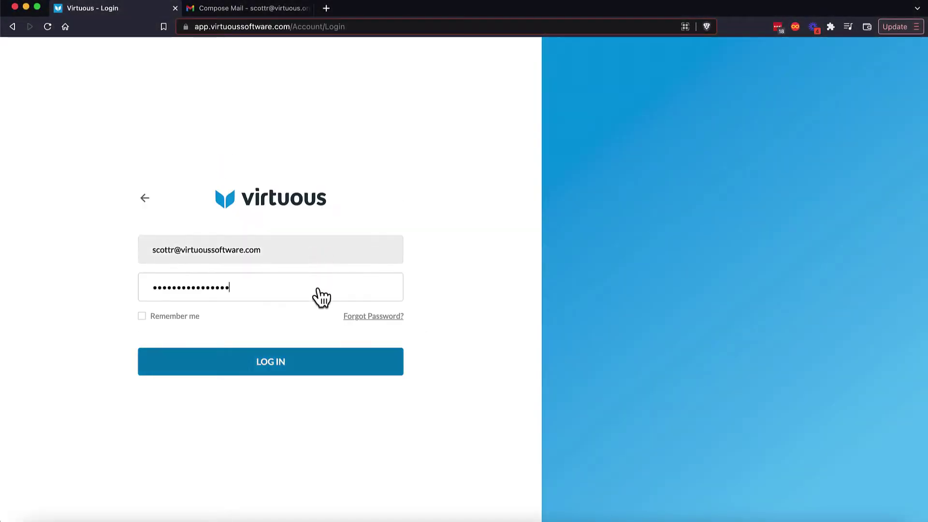
pyautogui.click(311, 361)
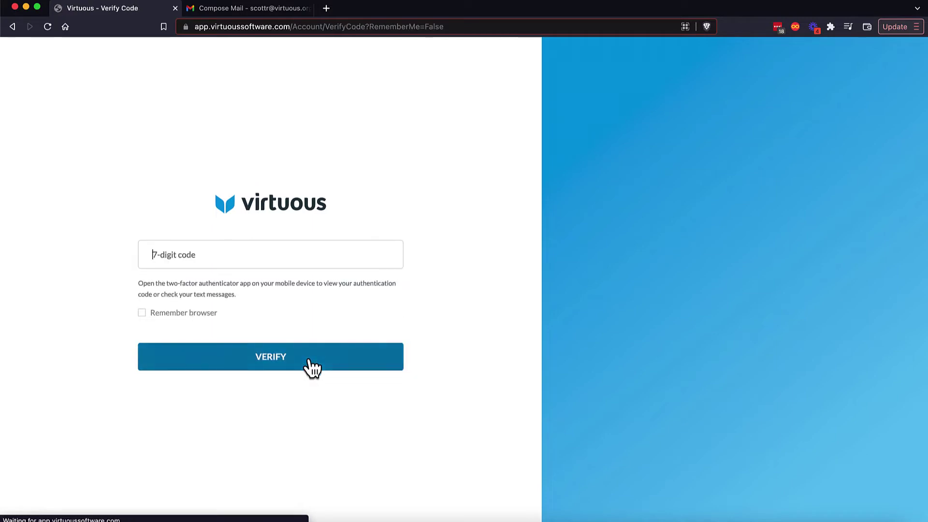
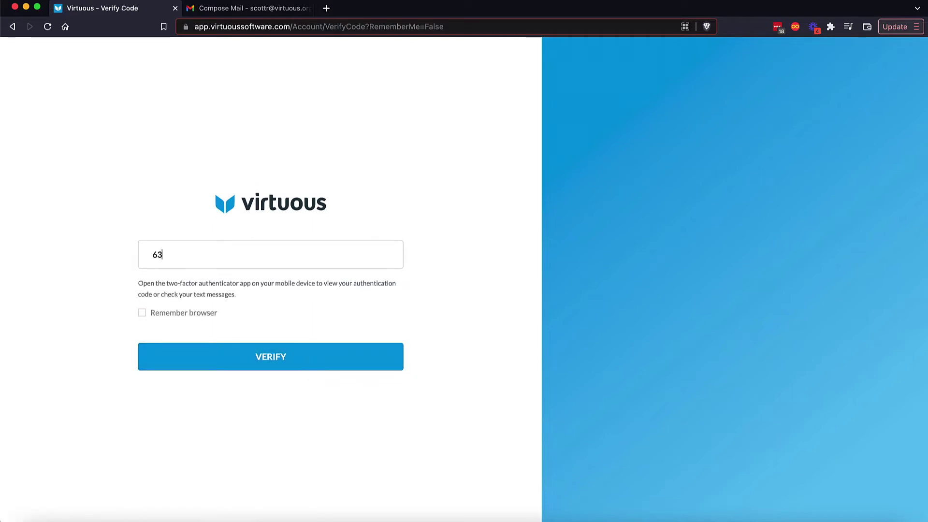
pyautogui.click(310, 358)
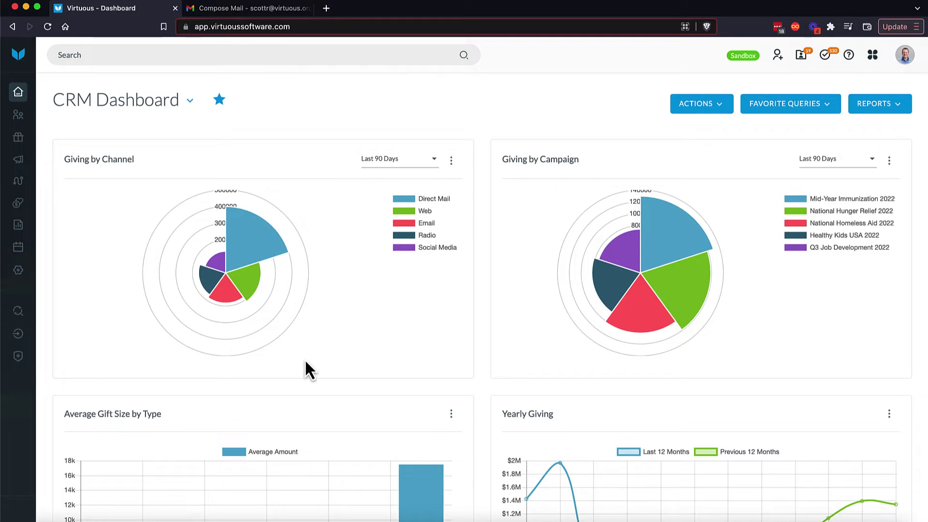
pyautogui.moveTo(18, 270)
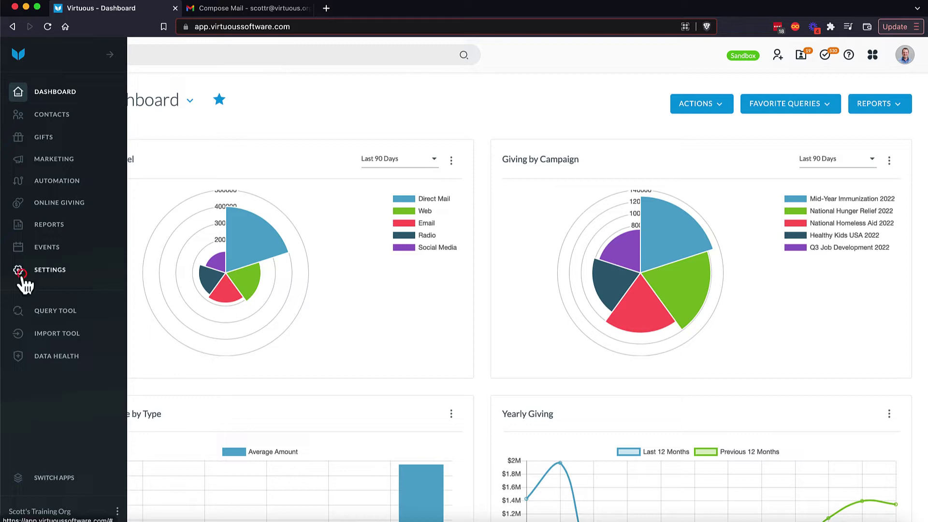
# Step: Go to Settings > All Settings > Connectivity > Email Syncing and show Configure Account
pyautogui.click(22, 276)
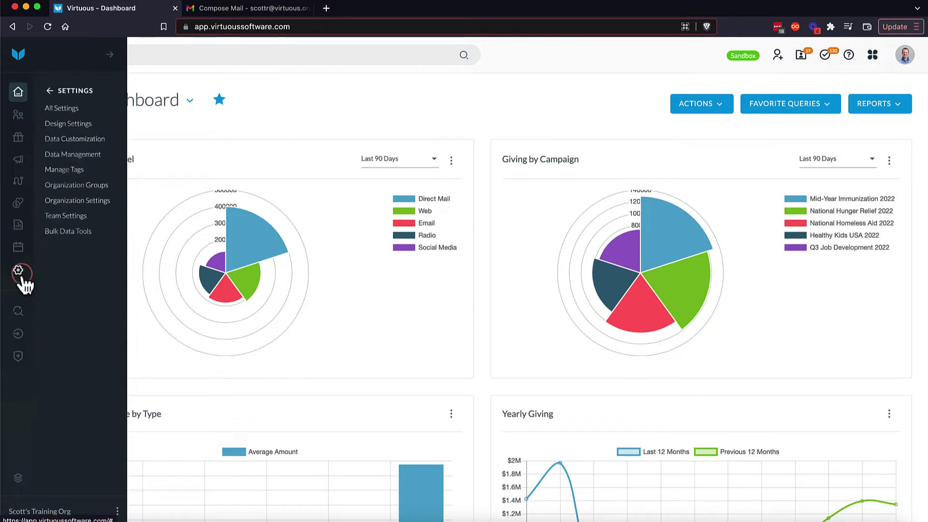
pyautogui.click(62, 108)
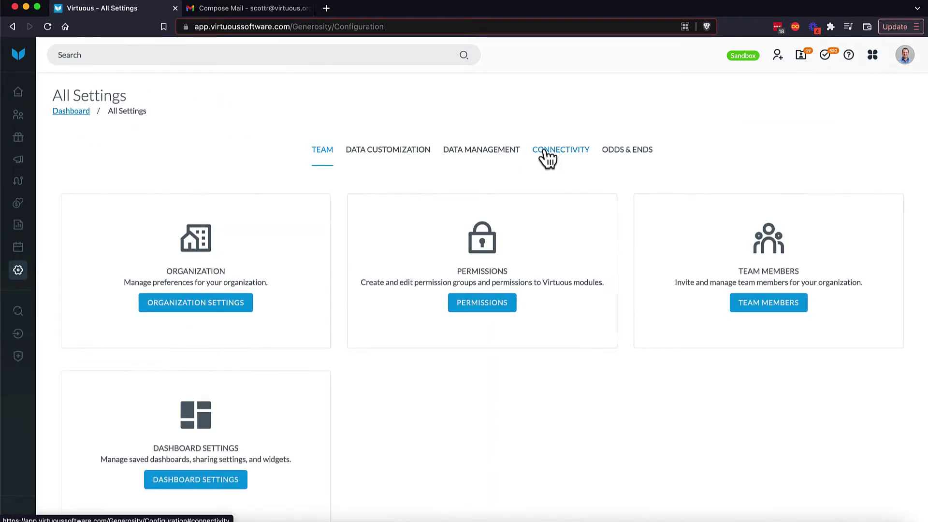
pyautogui.click(548, 150)
pyautogui.click(767, 317)
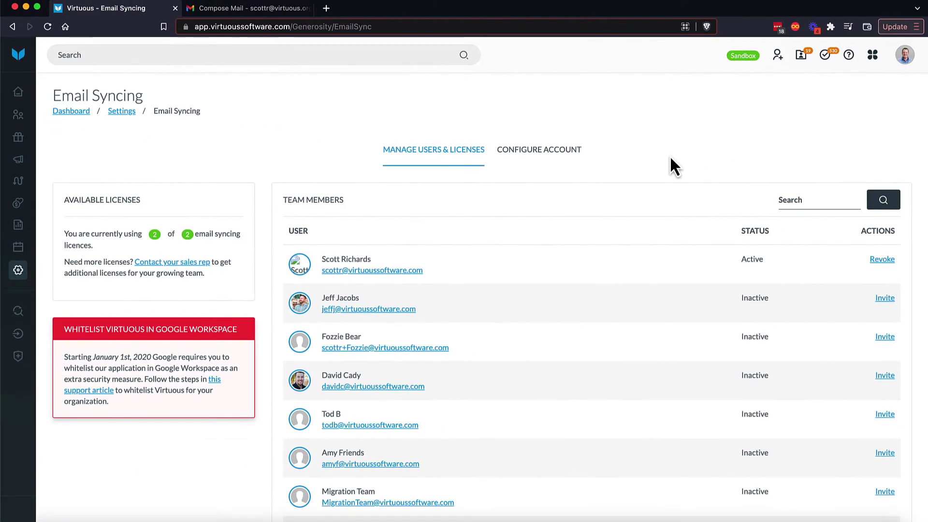
pyautogui.click(545, 152)
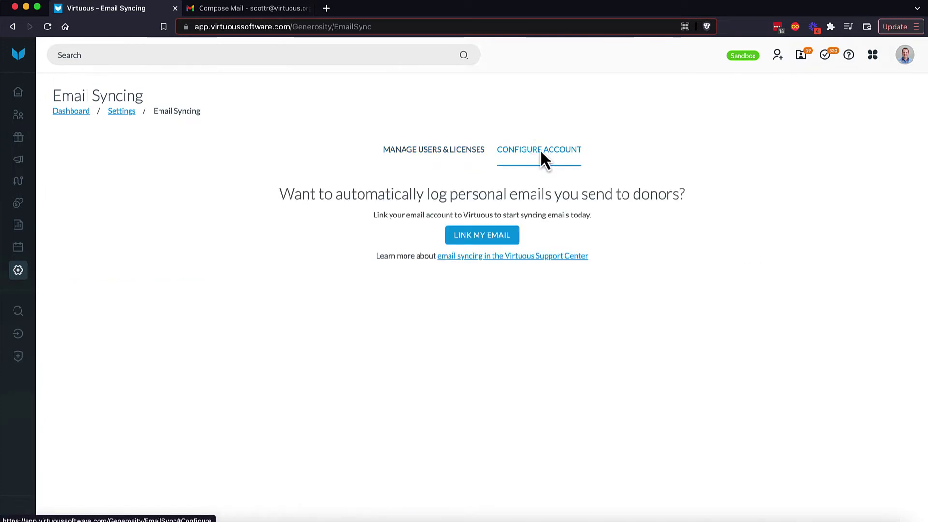
# Step: Start linking the email account and submit the work email address to Nylas
pyautogui.click(486, 235)
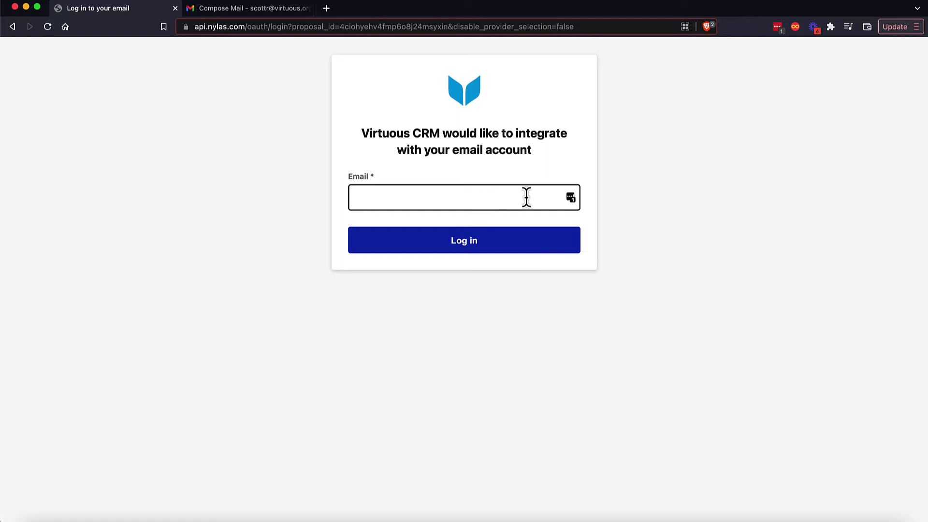
pyautogui.press('Return')
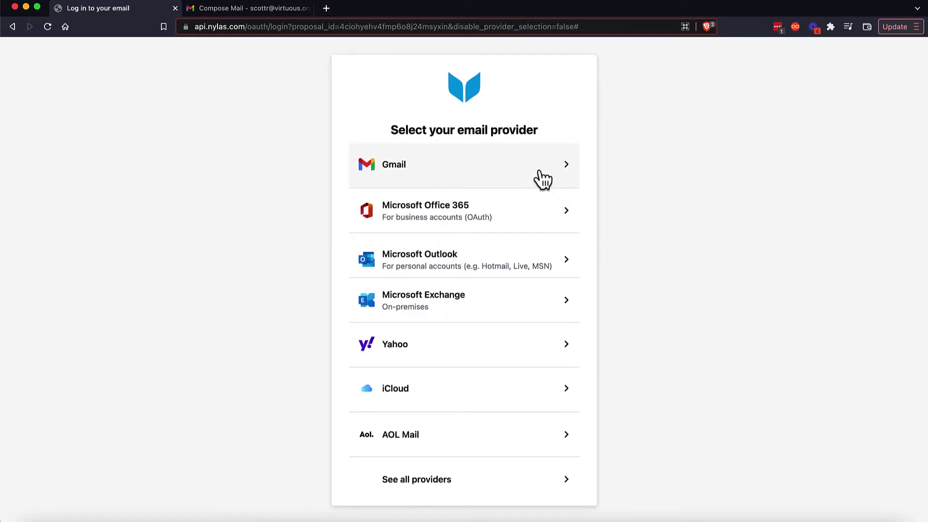
# Step: Choose Gmail and the Scott Richards account, check the client_id, and allow nylas.com access
pyautogui.click(543, 177)
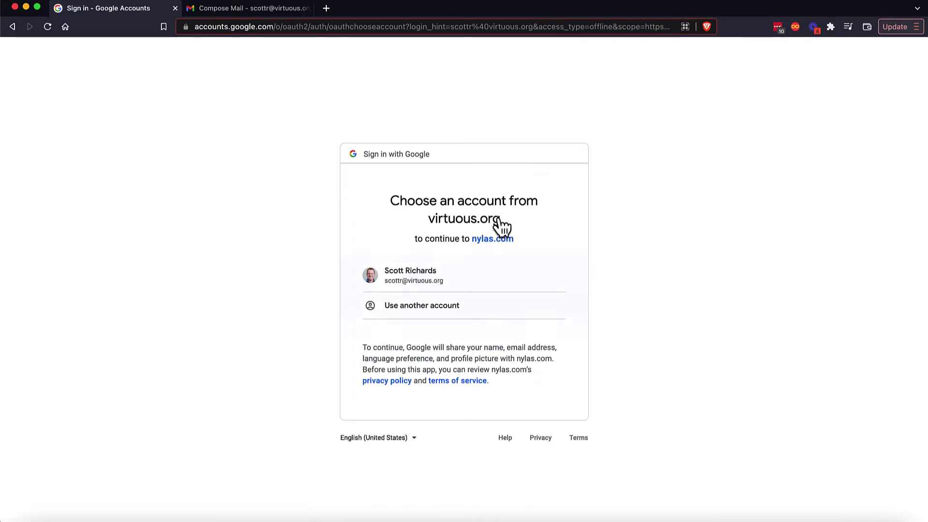
pyautogui.click(454, 282)
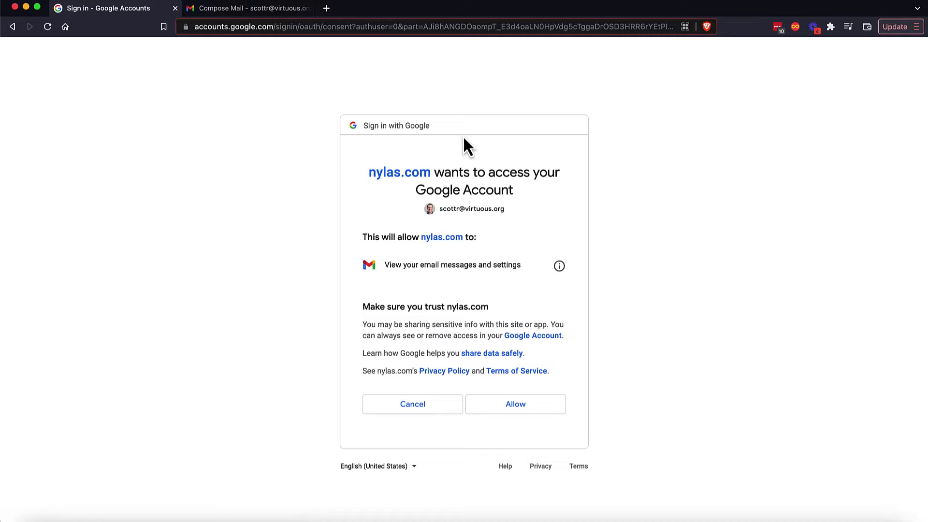
pyautogui.click(473, 26)
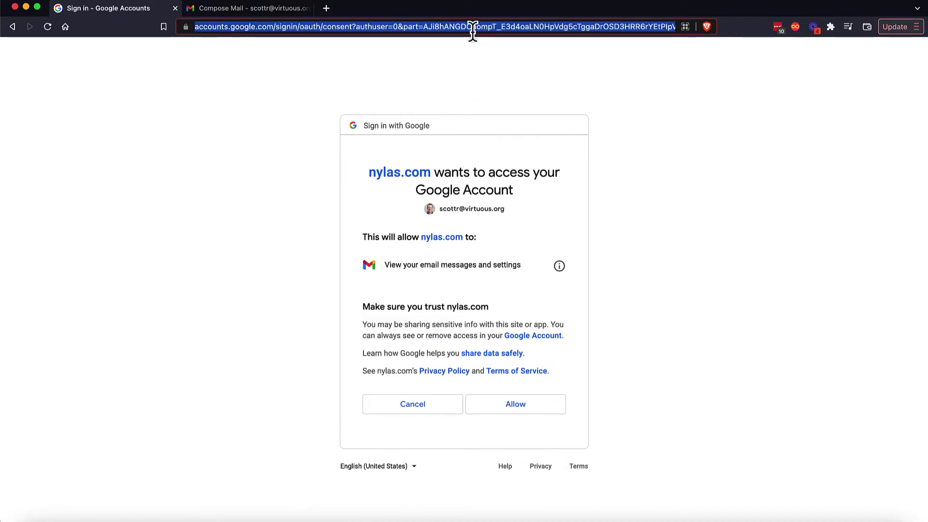
pyautogui.press('Right')
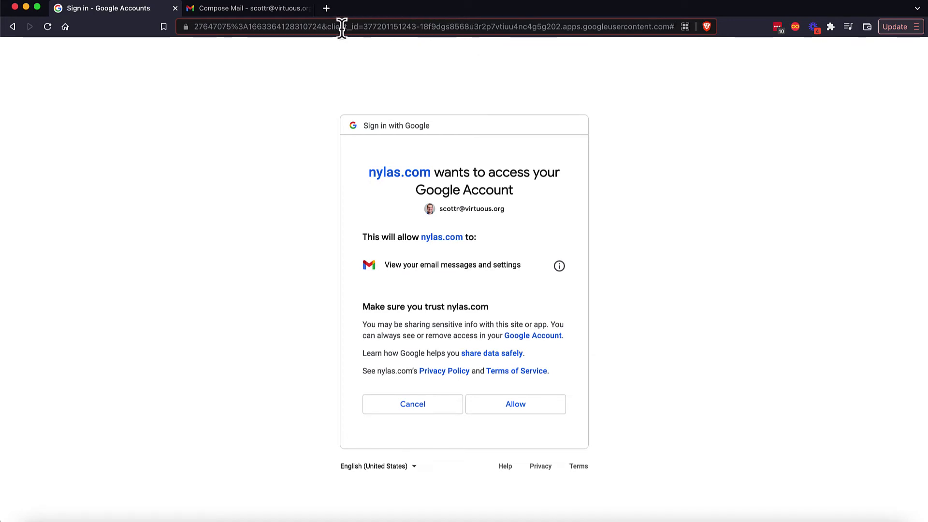
pyautogui.moveTo(325, 27); pyautogui.dragTo(670, 27)
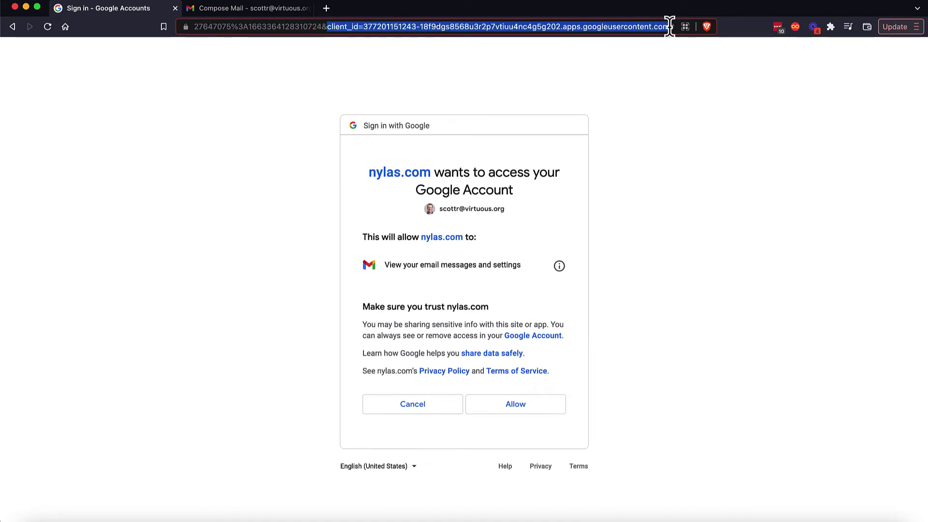
pyautogui.click(675, 110)
pyautogui.click(521, 406)
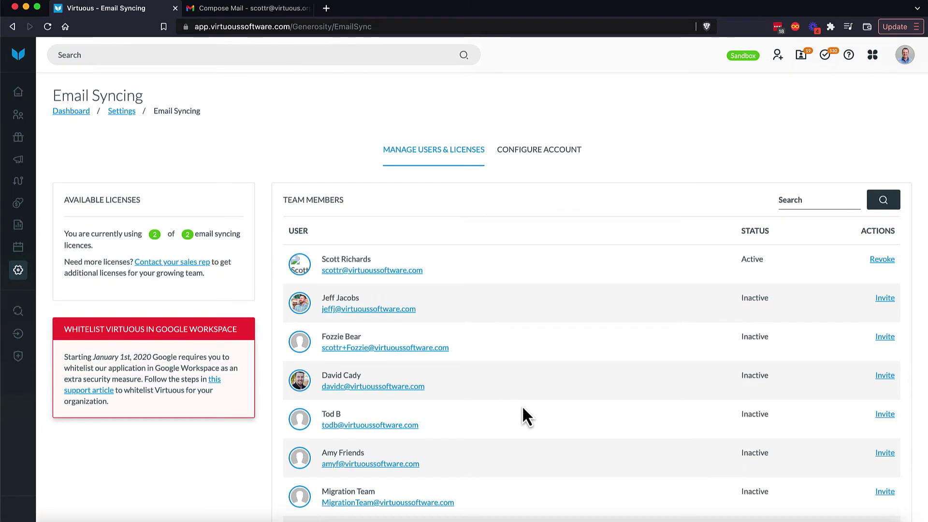
pyautogui.click(164, 55)
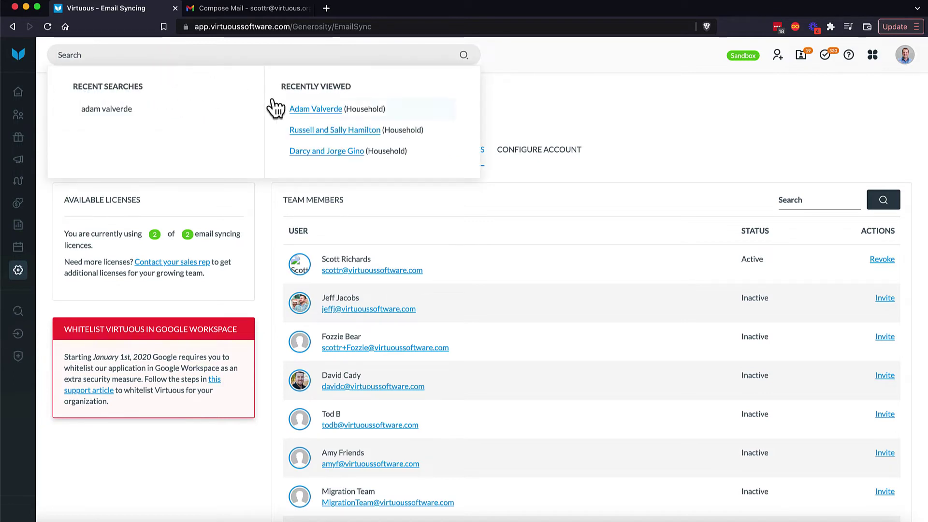
pyautogui.click(316, 109)
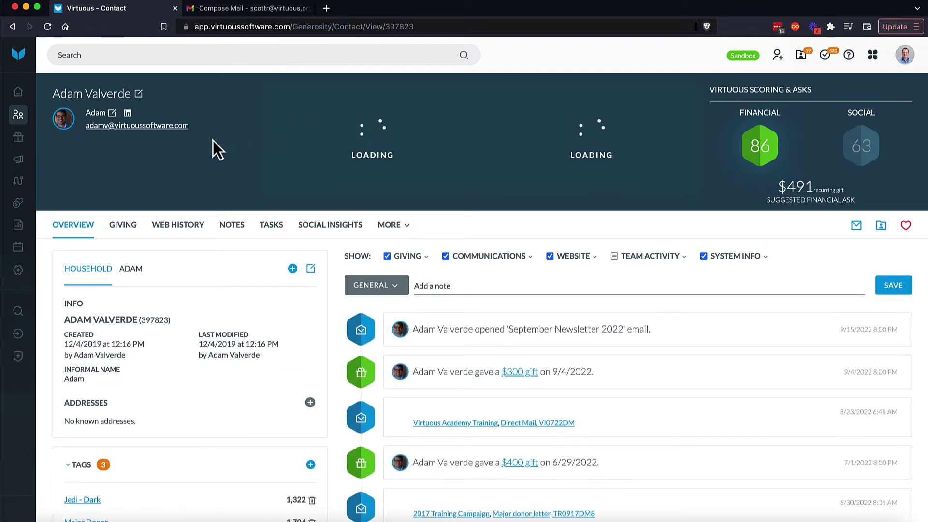
# Step: Write the 'Hello There' Gmail message greeting Adam and explaining it's an email-sync sample
pyautogui.click(242, 9)
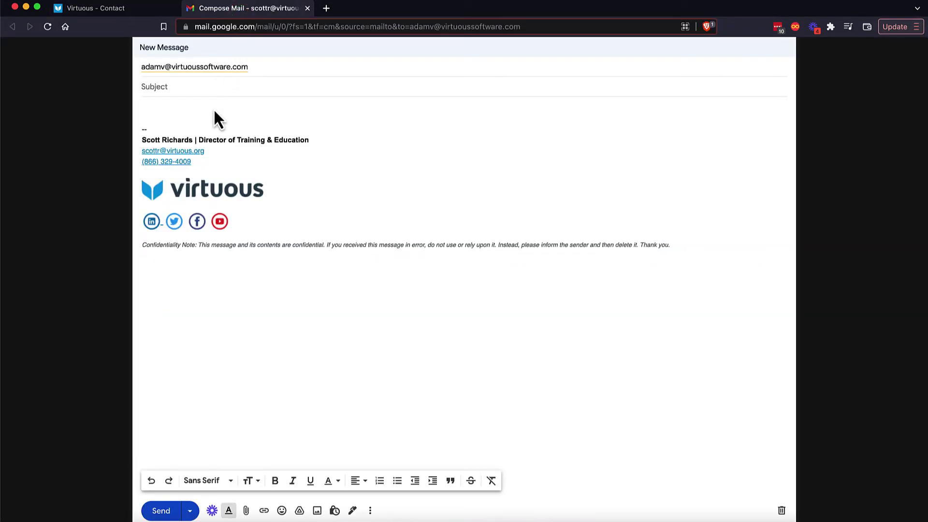
pyautogui.write('Hello')
pyautogui.write(' There')
pyautogui.click(214, 109)
pyautogui.write('Hi Adam')
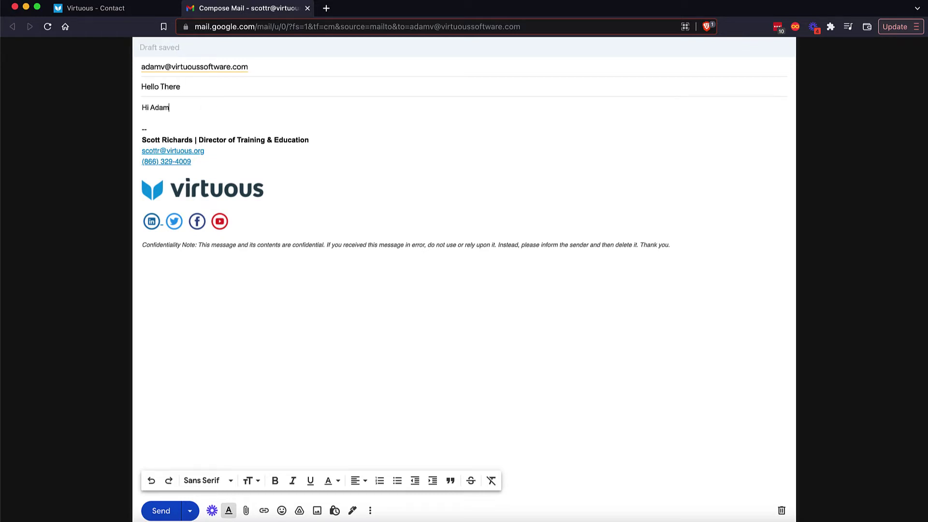
pyautogui.write(',')
pyautogui.press('Return')
pyautogui.press('Return')
pyautogui.write("I'm j")
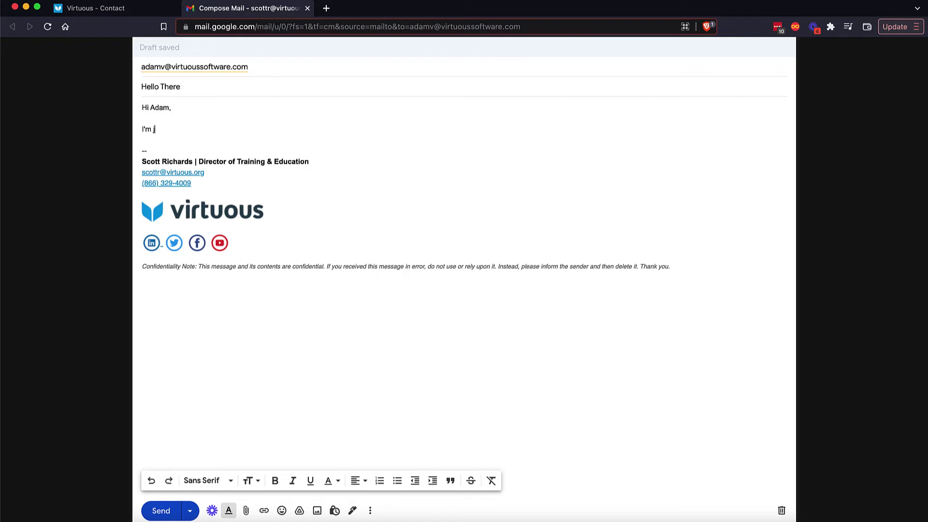
pyautogui.write('ust sending a s')
pyautogui.write('ampl')
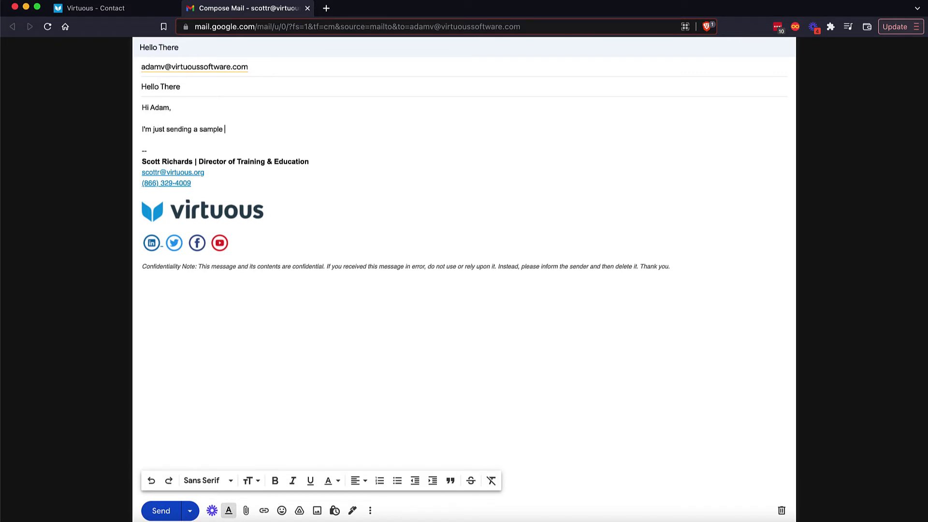
pyautogui.write('email to show how e')
pyautogui.write('mail sync')
pyautogui.write('works')
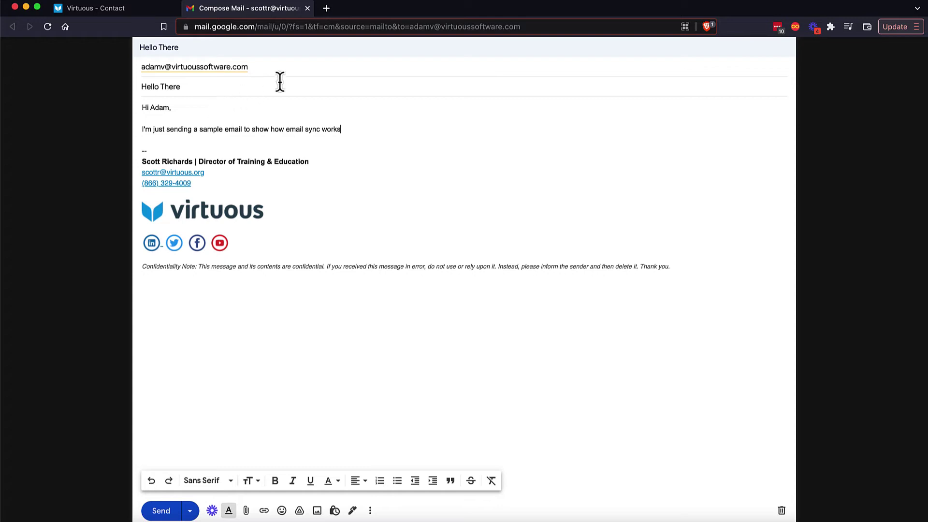
pyautogui.click(315, 66)
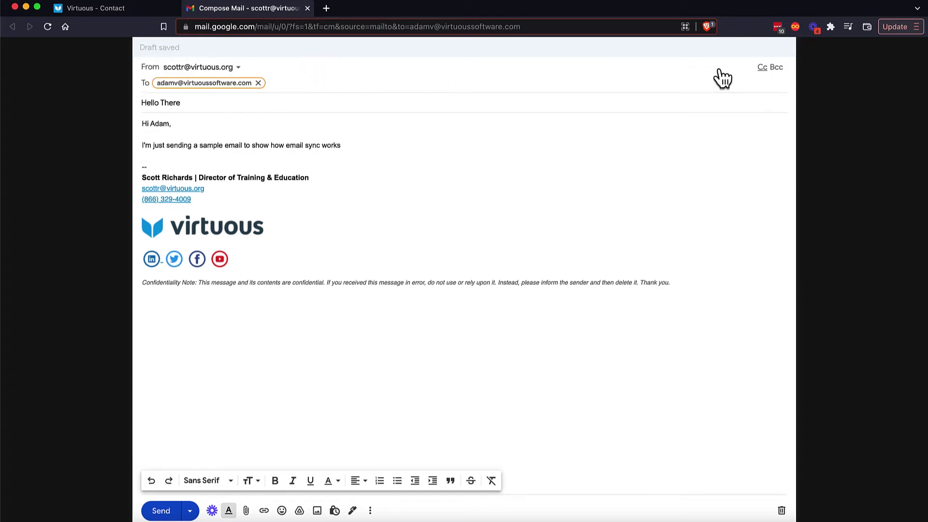
# Step: Add the Virtuous Sync virtuous.org address as a Bcc recipient on the email to Adam
pyautogui.click(777, 66)
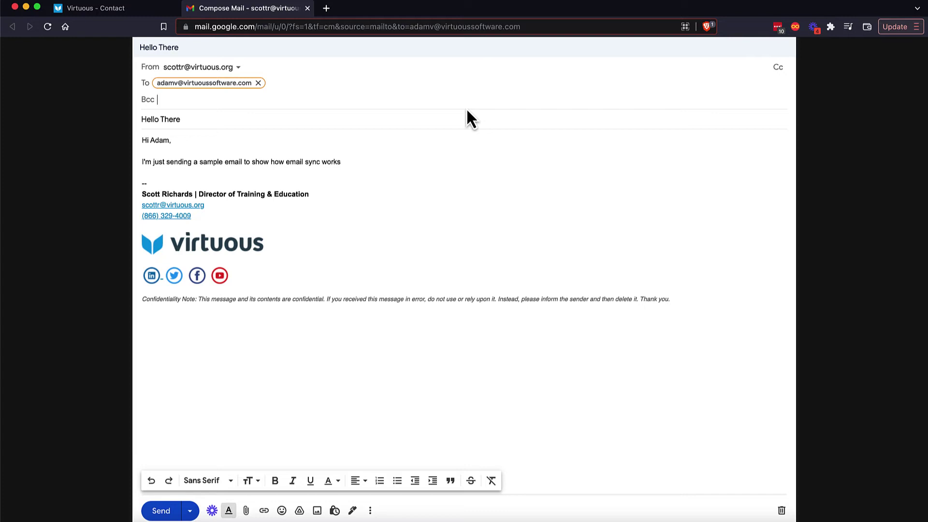
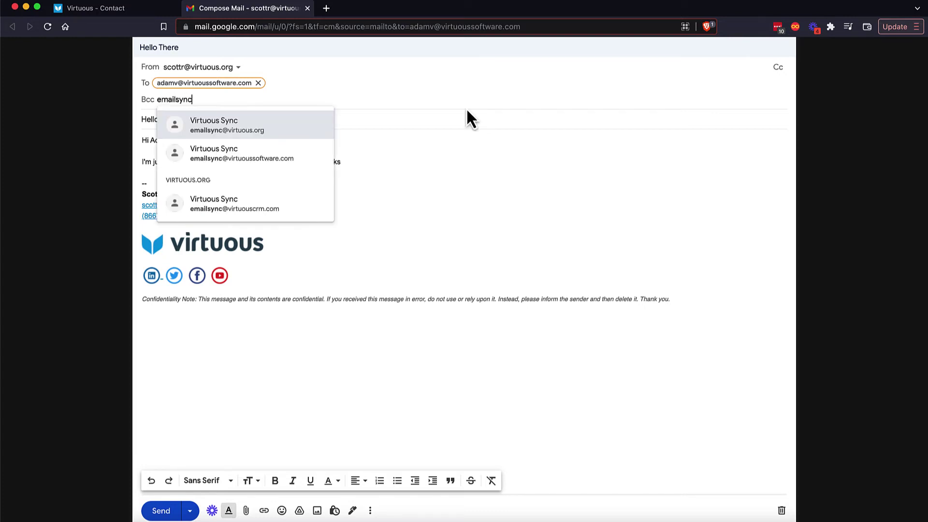
pyautogui.click(250, 127)
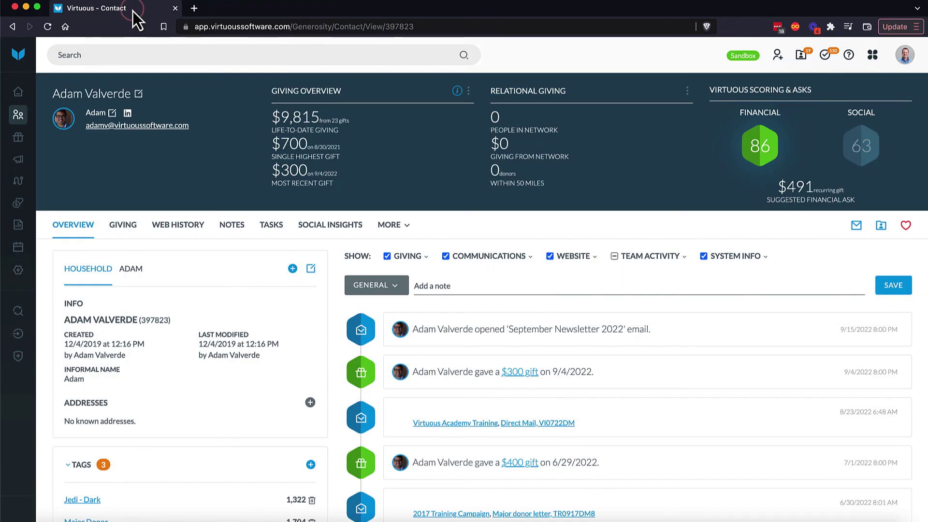
pyautogui.click(48, 27)
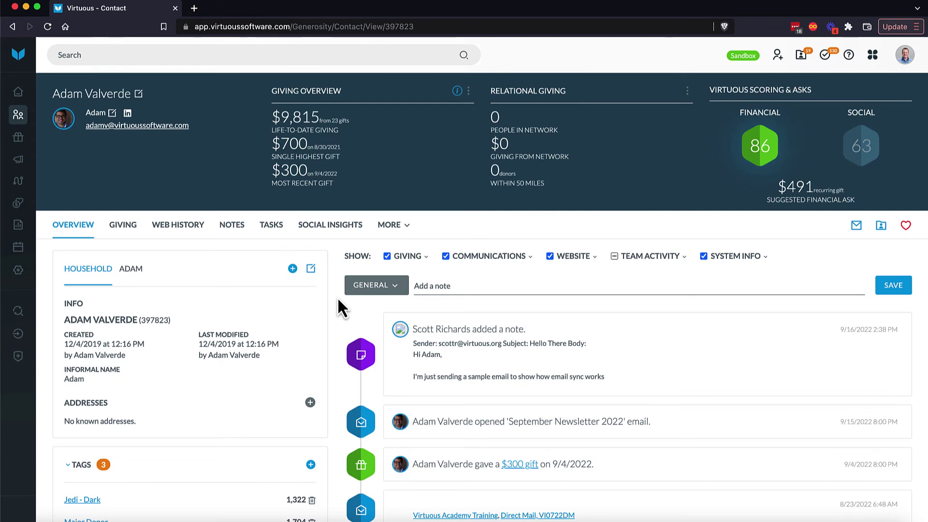
pyautogui.click(858, 225)
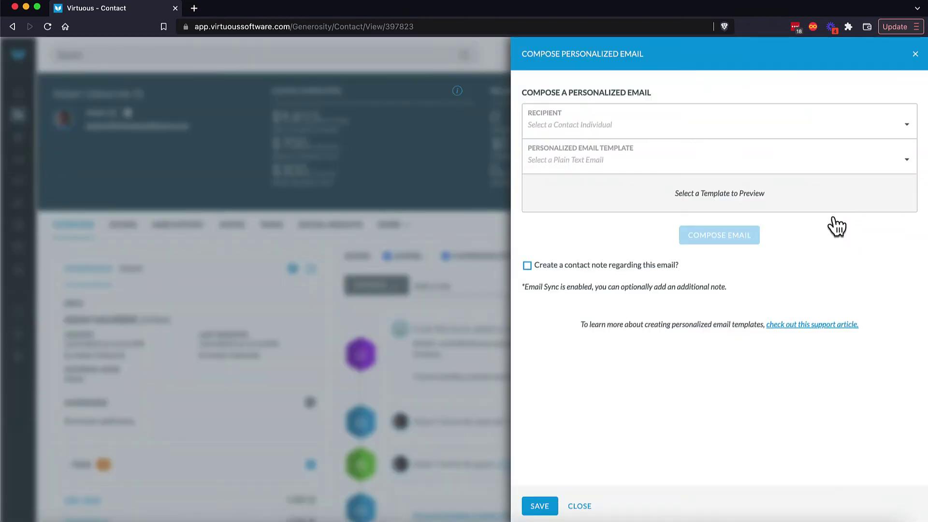
pyautogui.click(639, 126)
pyautogui.click(600, 138)
pyautogui.click(605, 158)
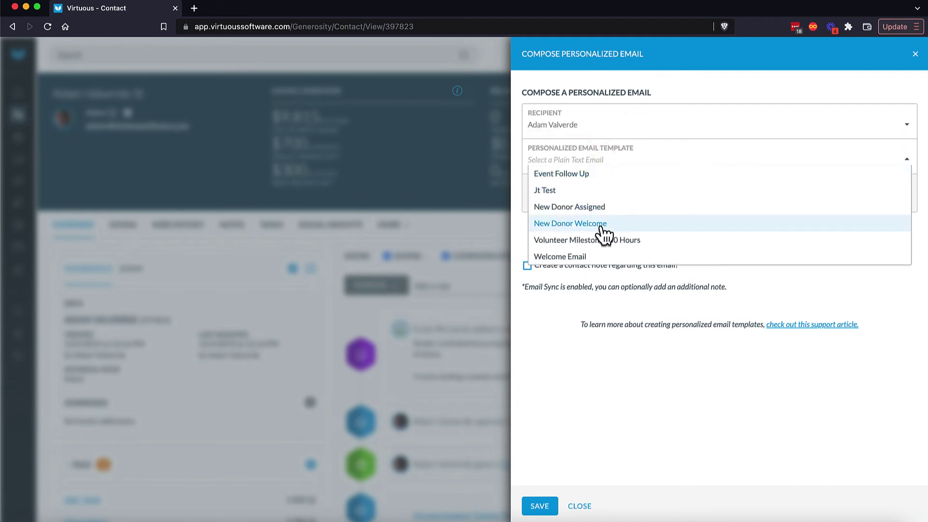
pyautogui.click(570, 223)
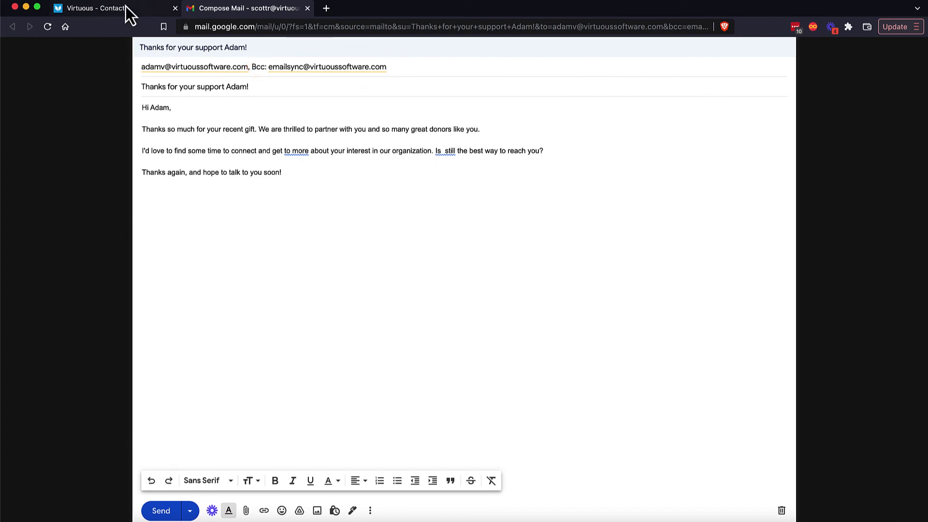
# Step: Return to the Virtuous contact page and close the Compose Personalized Email panel
pyautogui.click(125, 7)
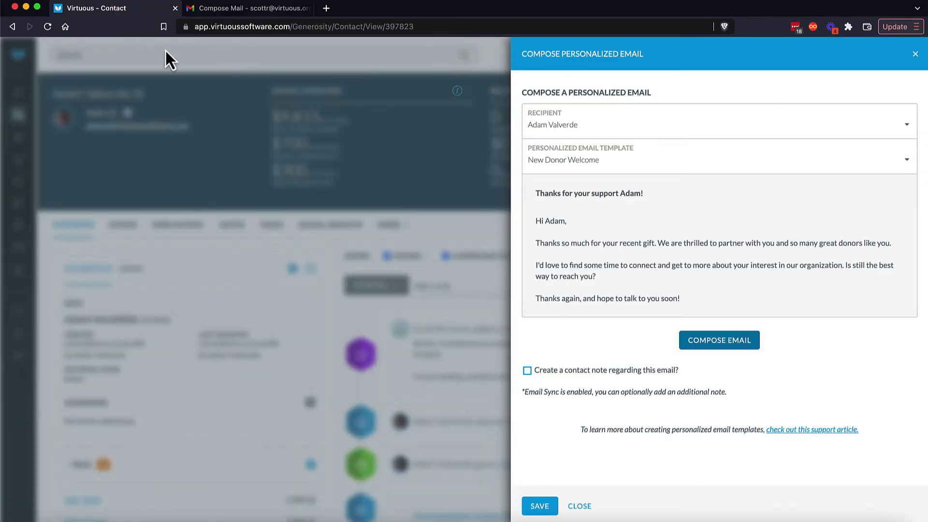
pyautogui.click(580, 506)
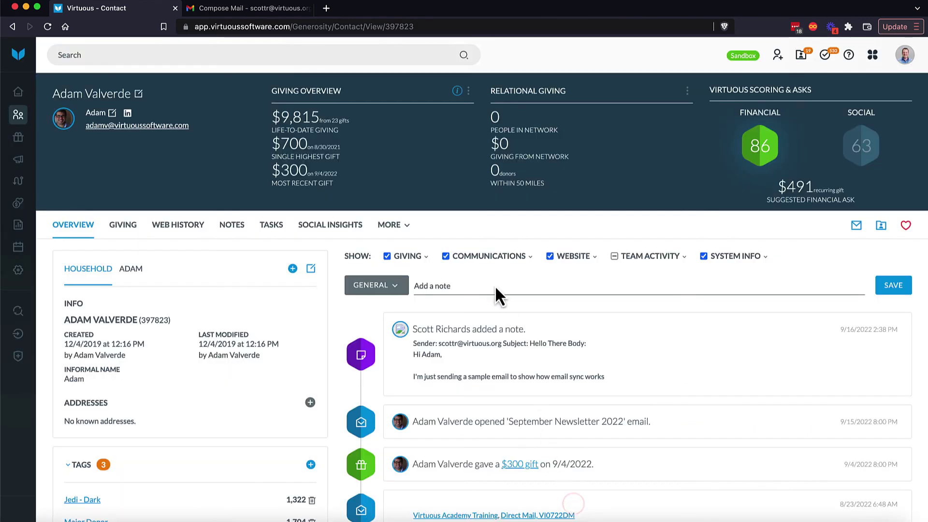